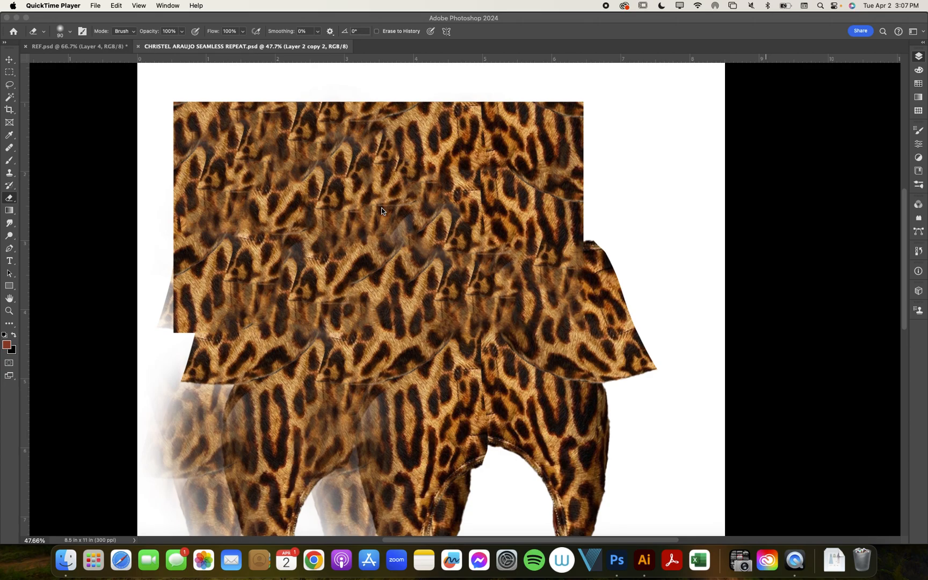
- Switch to the Move tool, open the leopard layer in the Filter Gallery, and show the pattern in the preview at 50%
click(11, 58)
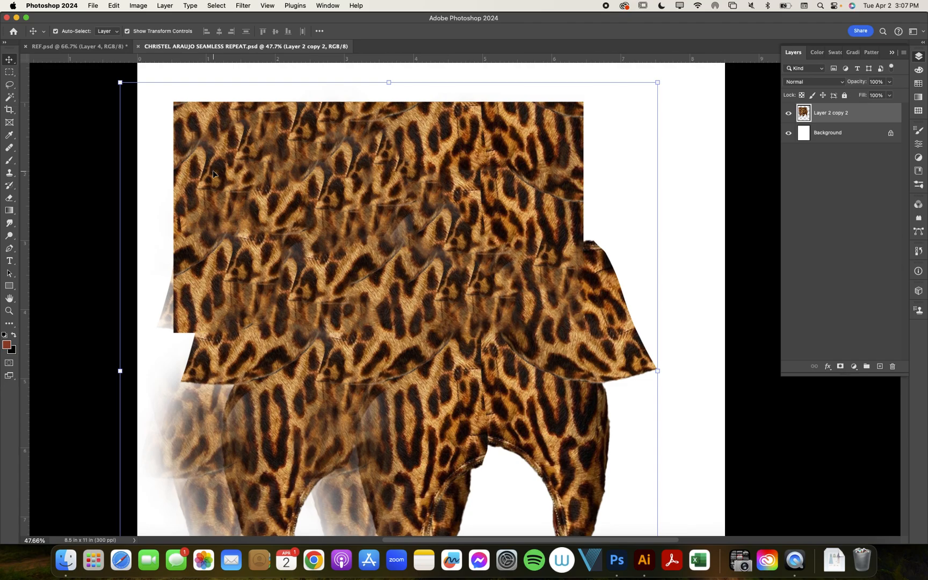
scroll(213, 171, down, 2)
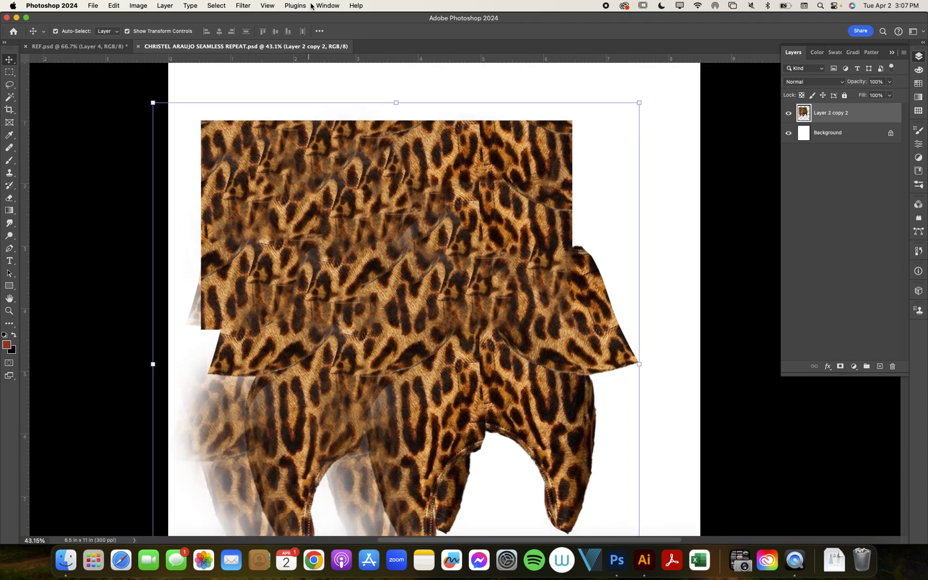
click(249, 5)
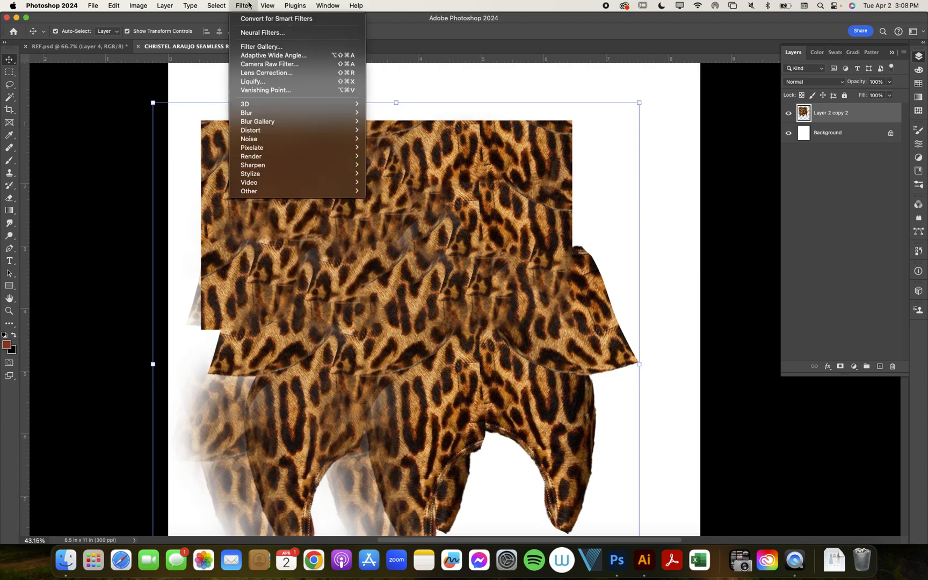
click(259, 48)
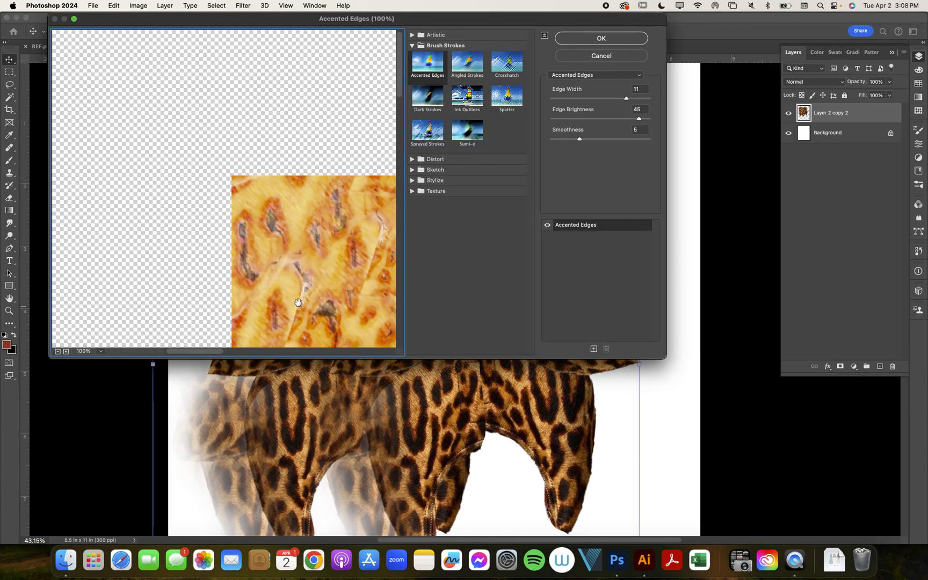
click(100, 352)
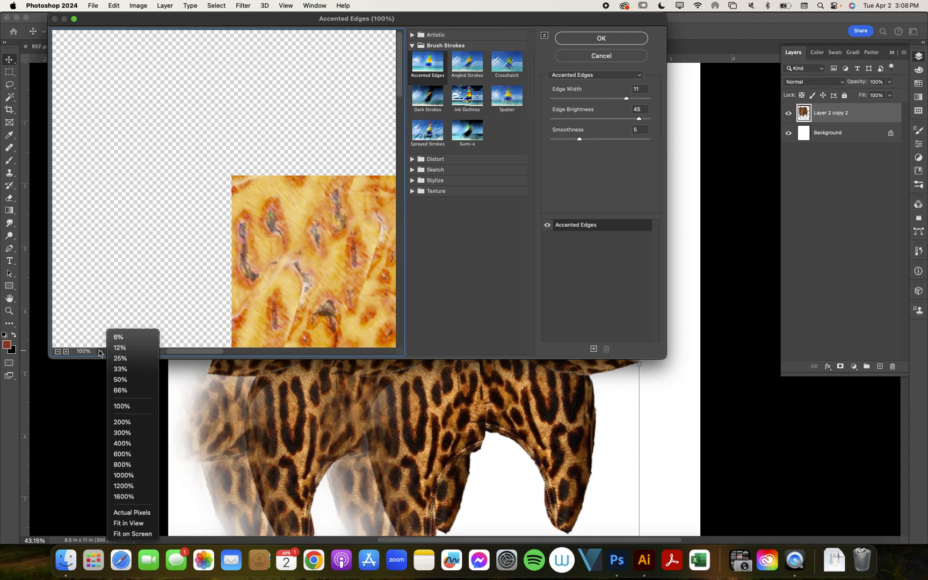
click(158, 262)
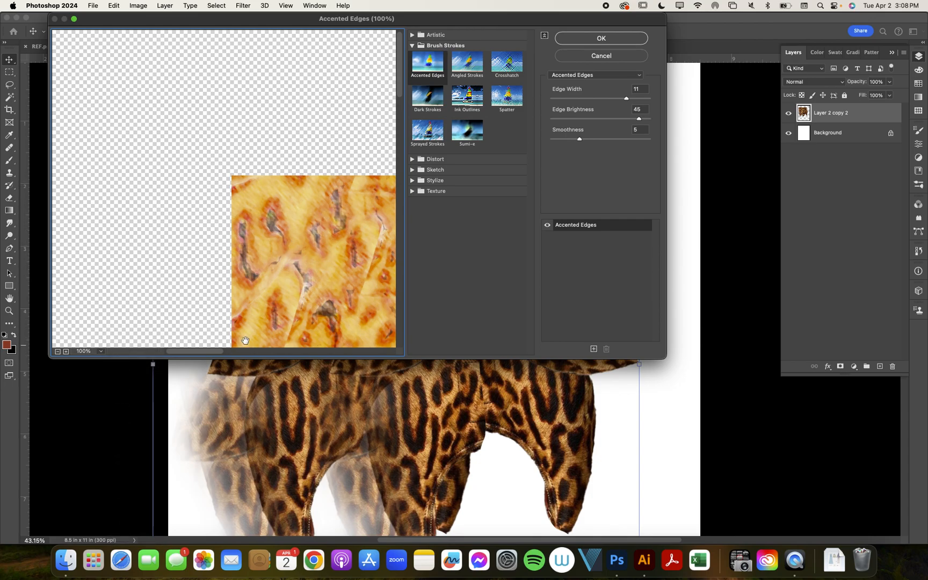
click(101, 353)
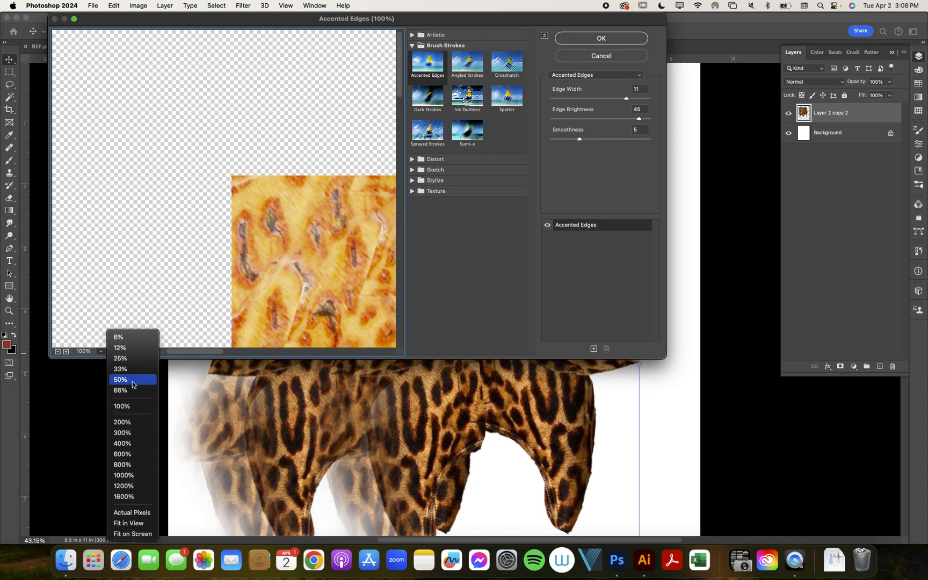
click(133, 381)
drag(267, 231, 149, 176)
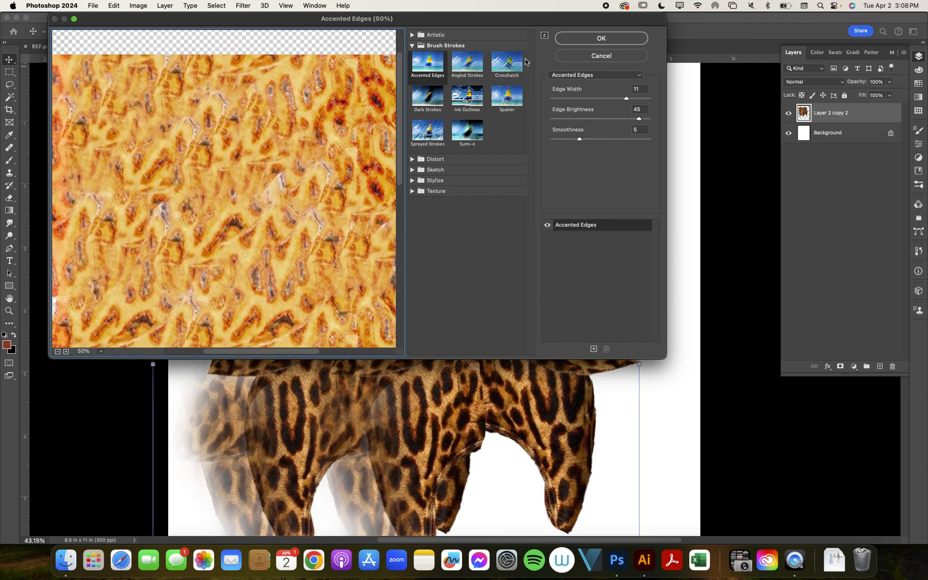
- Preview the Crosshatch, Dark Strokes, Ink Outlines and Spatter brush stroke filters on the pattern, and leave the gallery without applying any
click(506, 61)
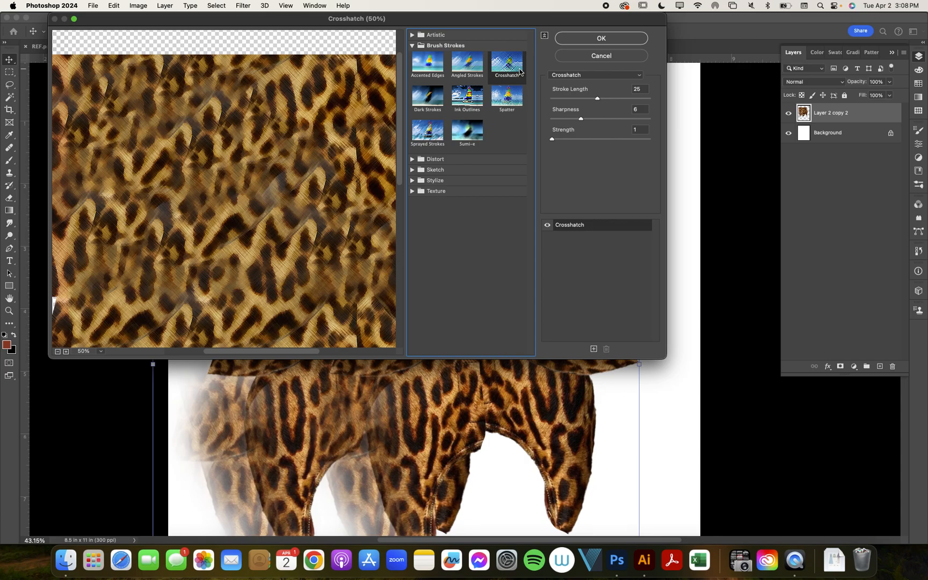
click(431, 103)
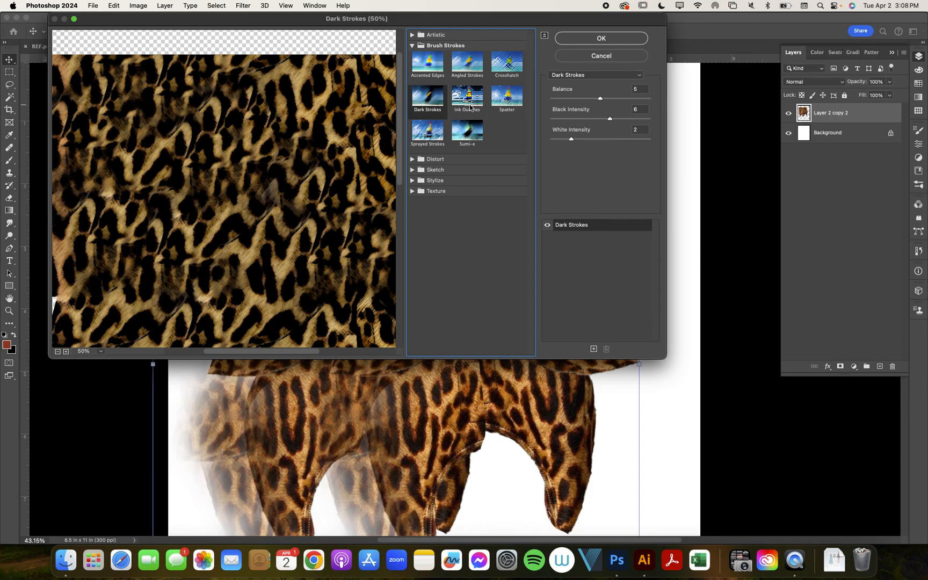
click(471, 108)
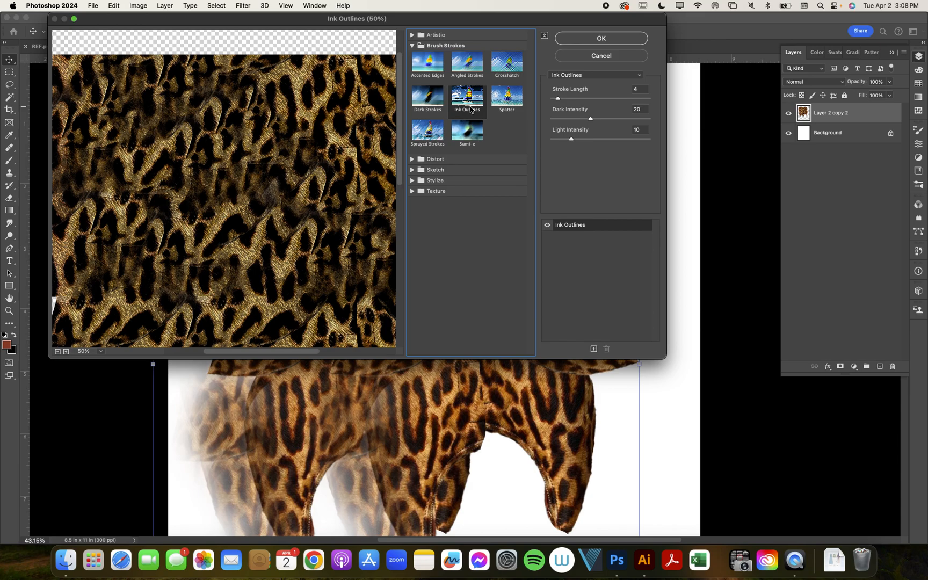
click(509, 100)
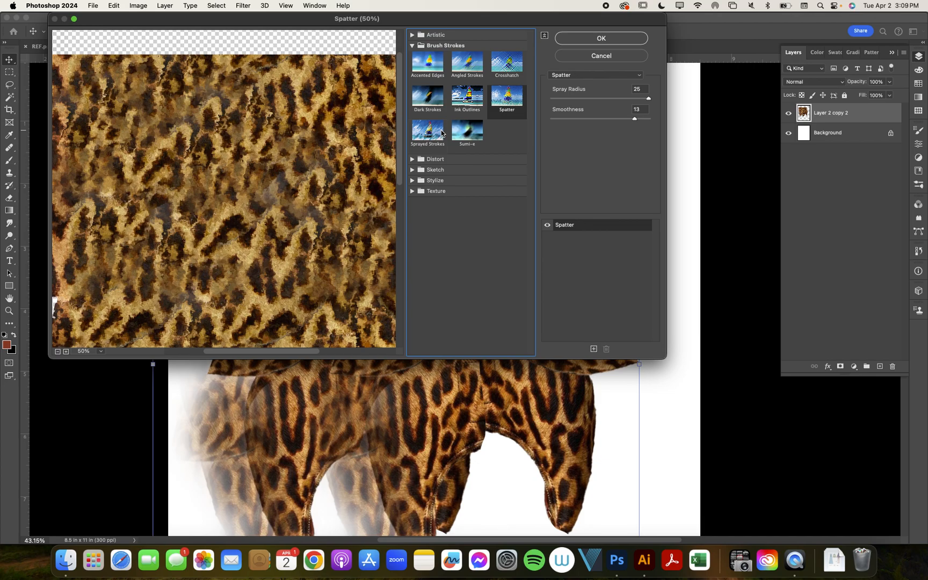
click(577, 56)
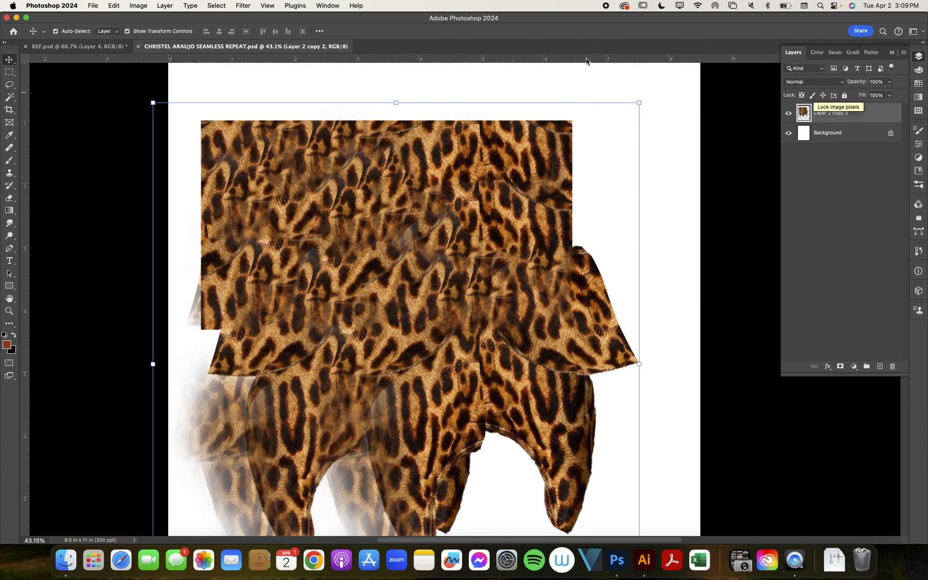
- Reopen the Filter Gallery for the leopard layer and centre the pattern in the preview at 50%
click(243, 6)
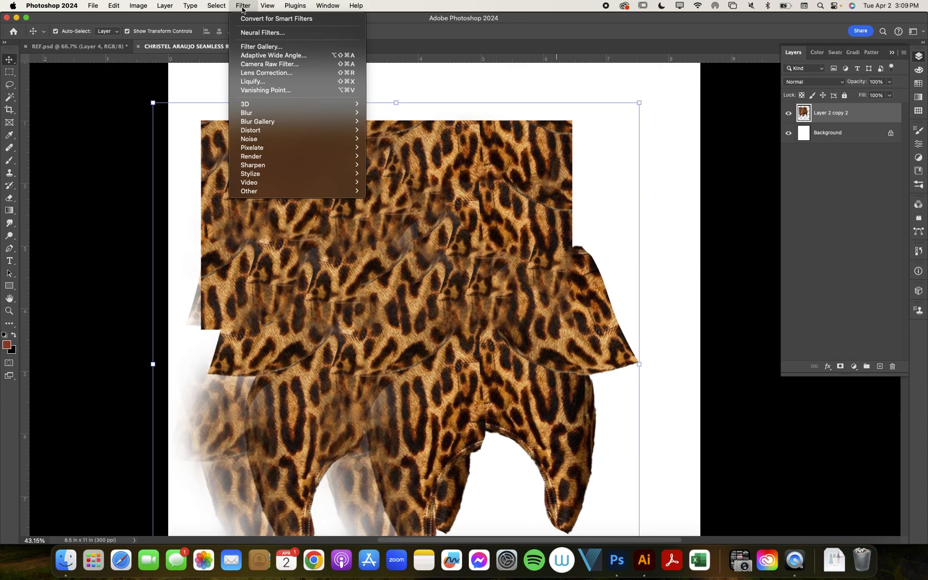
click(251, 47)
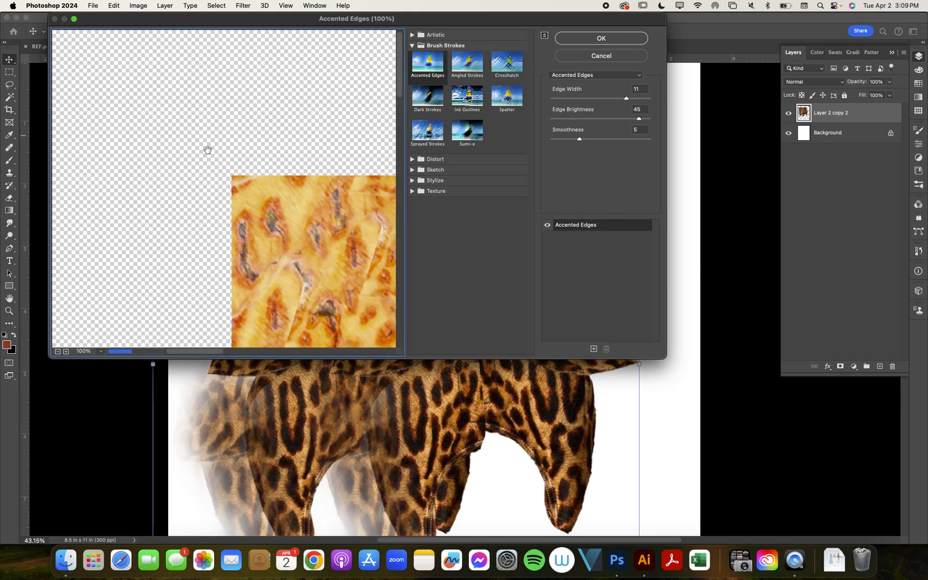
click(102, 354)
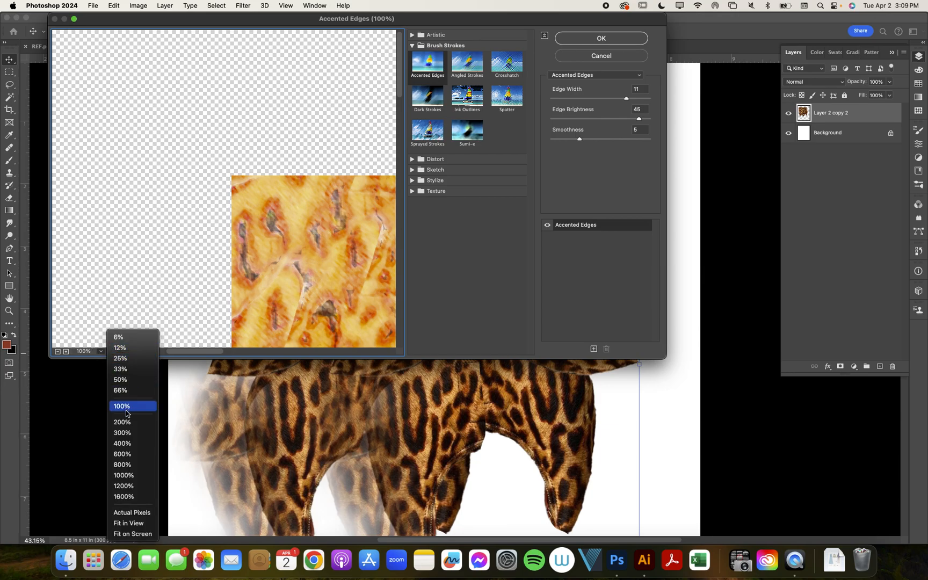
click(128, 379)
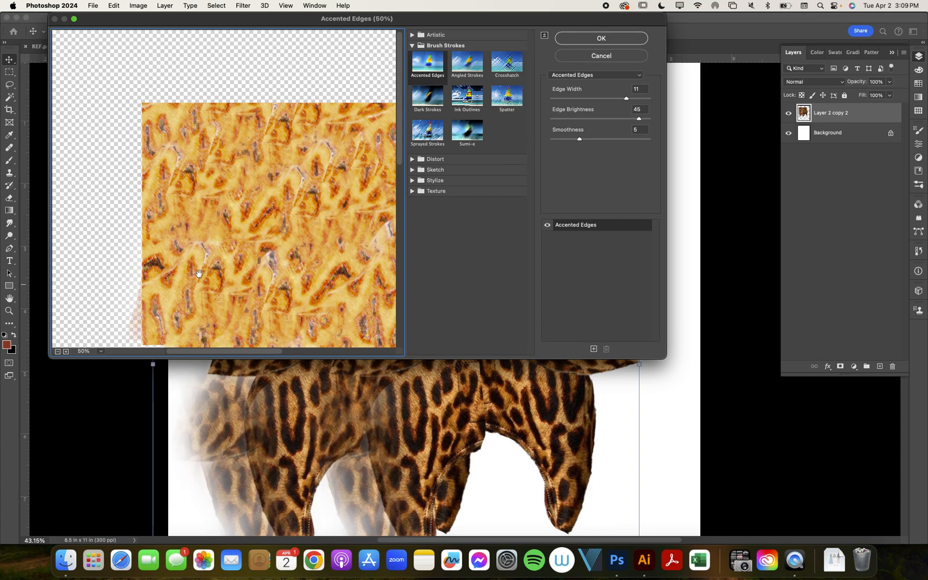
drag(251, 247, 150, 216)
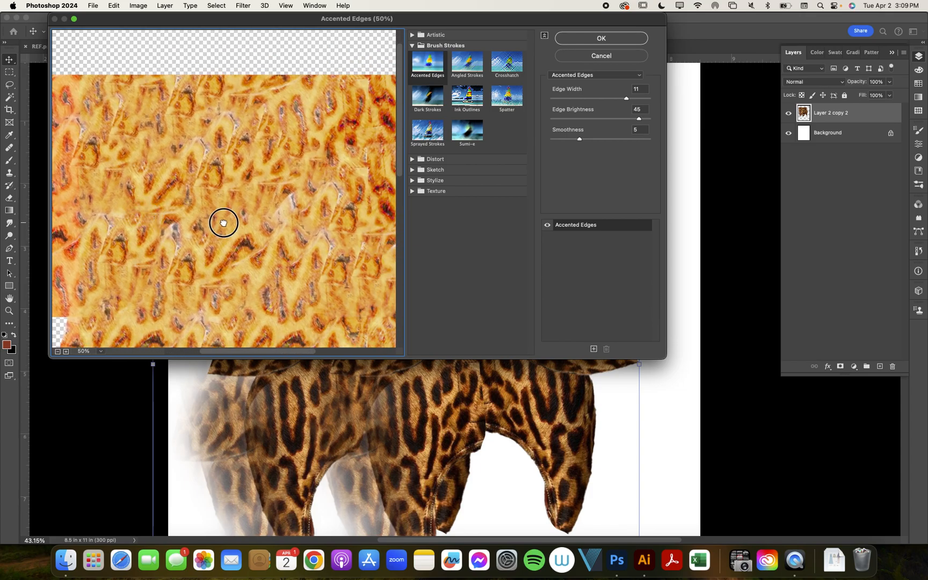
- Preview the Angled Strokes and Crosshatch filters, followed by the Distort filters Diffuse Glow, Glass and Ocean Ripple, on the pattern
click(469, 63)
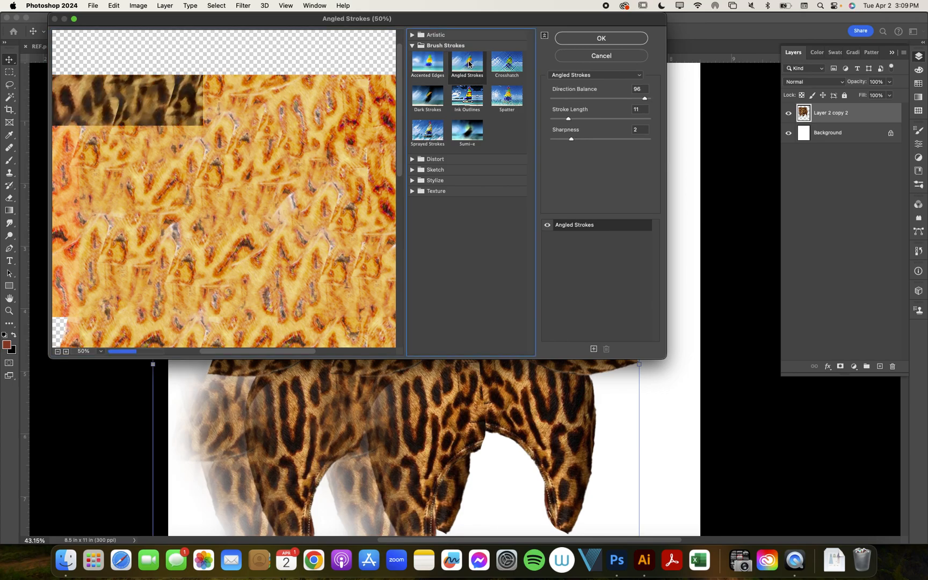
click(506, 63)
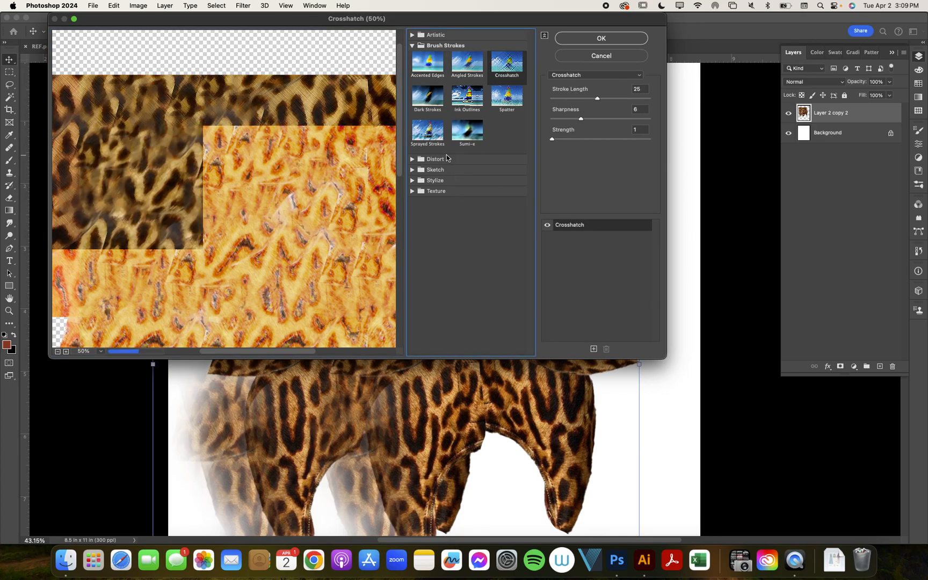
click(413, 160)
click(428, 175)
click(478, 180)
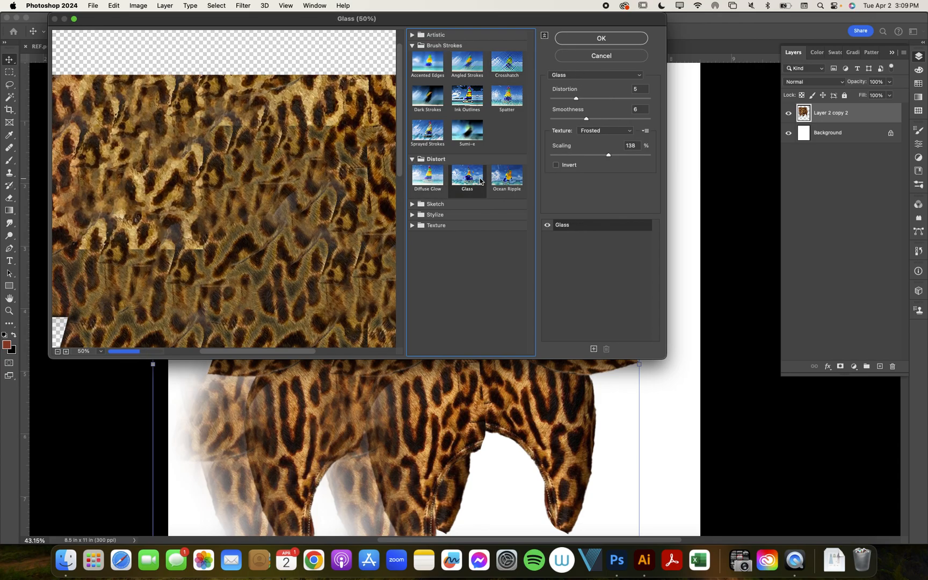
click(505, 176)
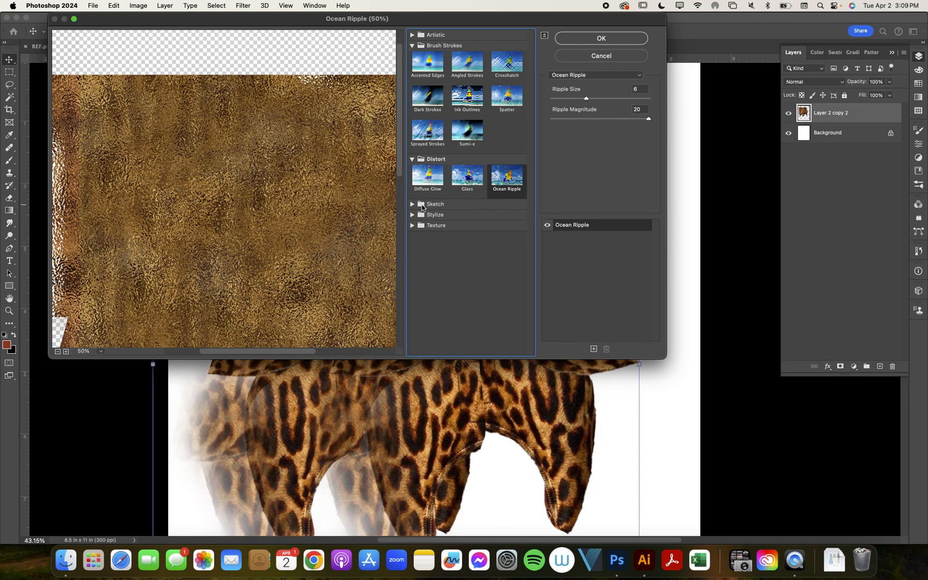
- Preview the Sketch filters Bas Relief and Chalk & Charcoal on the leopard pattern
click(413, 204)
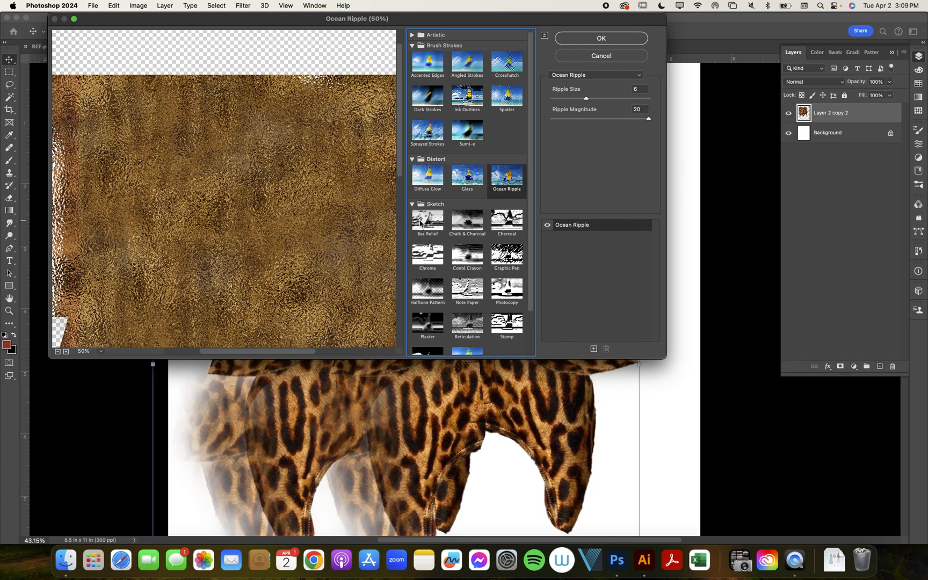
click(421, 222)
click(463, 221)
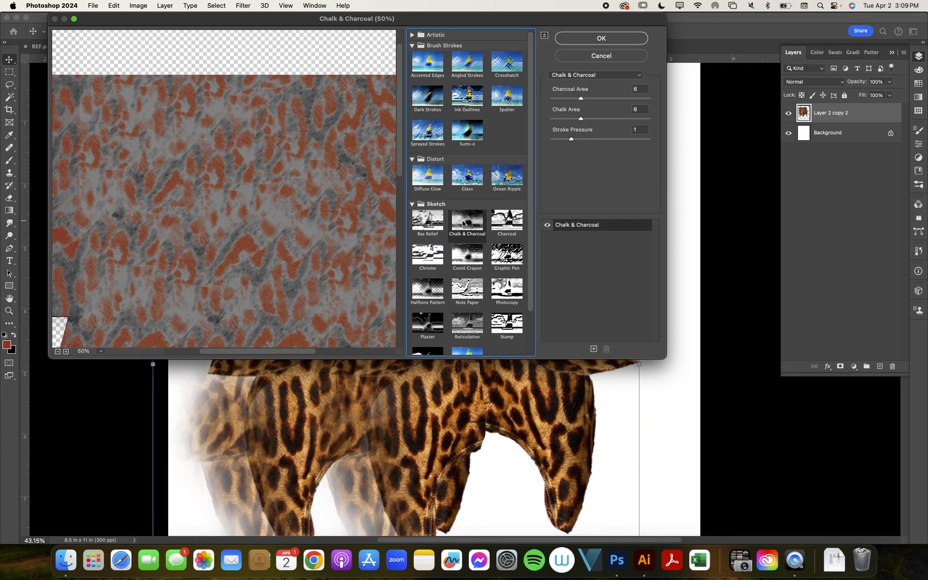
- Preview Angled Strokes, Crosshatch, Spatter and Sprayed Strokes again, and close the Filter Gallery without changing the layer
click(468, 63)
click(506, 64)
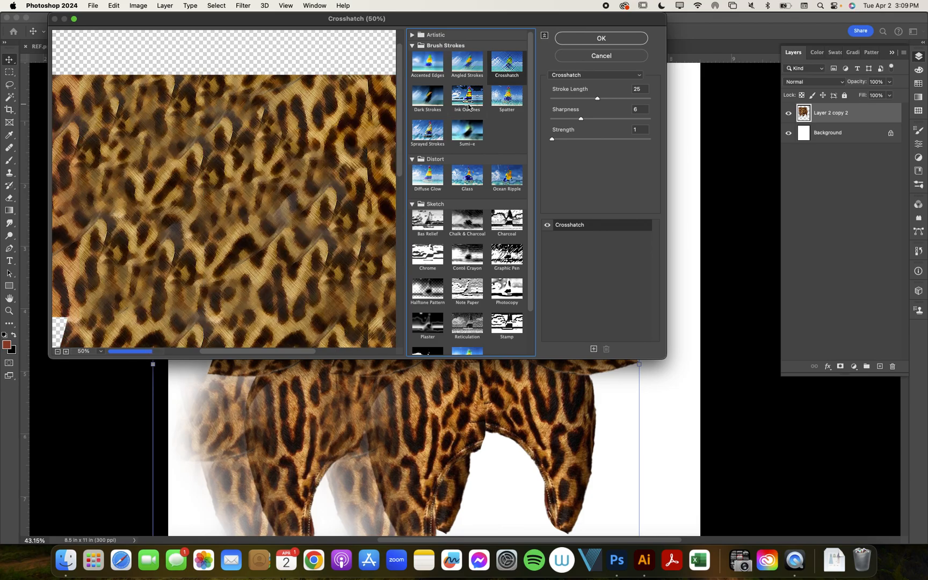
click(502, 102)
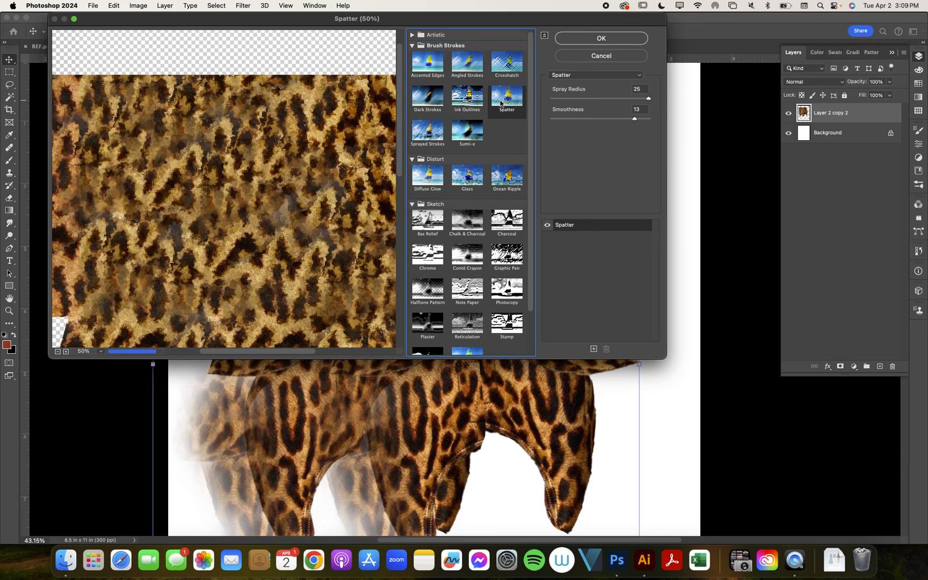
click(434, 132)
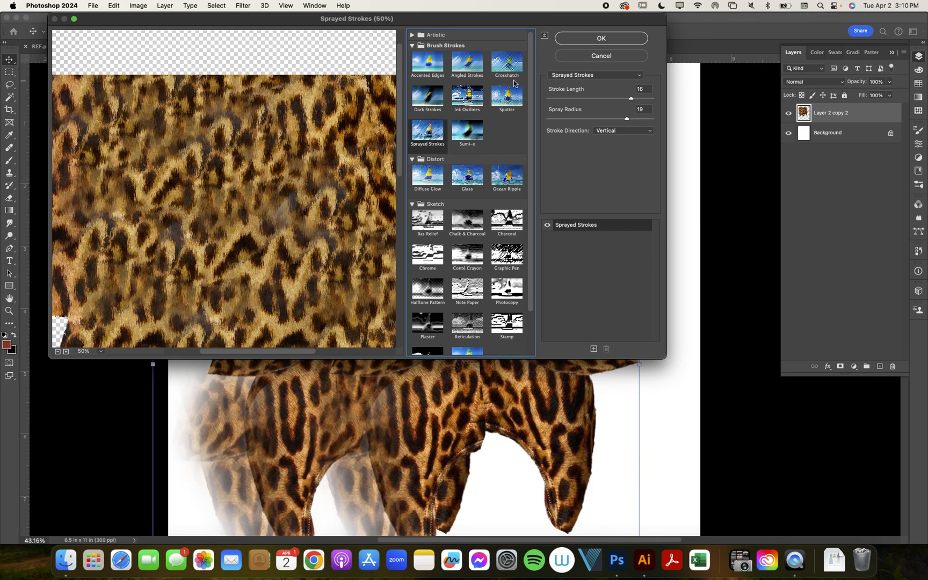
click(602, 38)
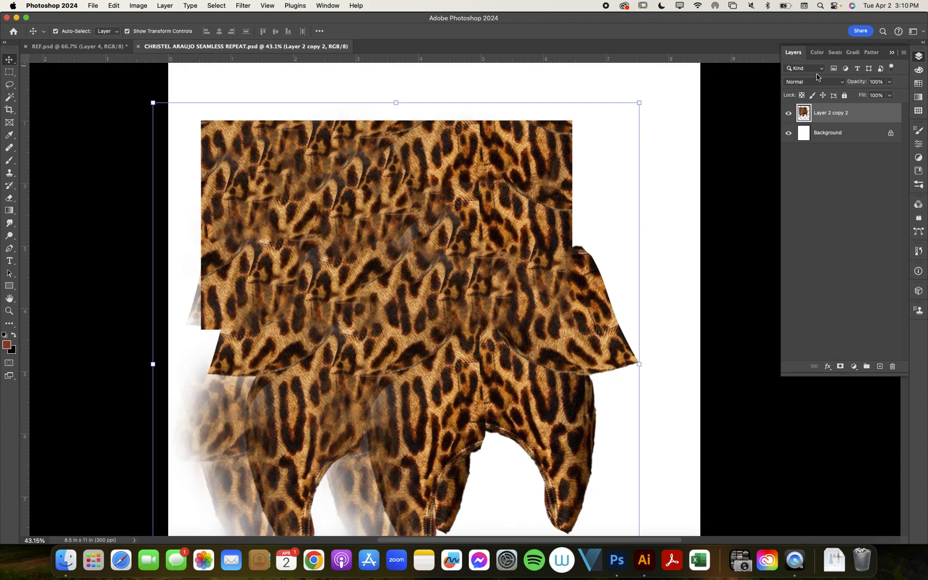
- Duplicate the leopard pattern layer and save the document
drag(847, 116, 881, 365)
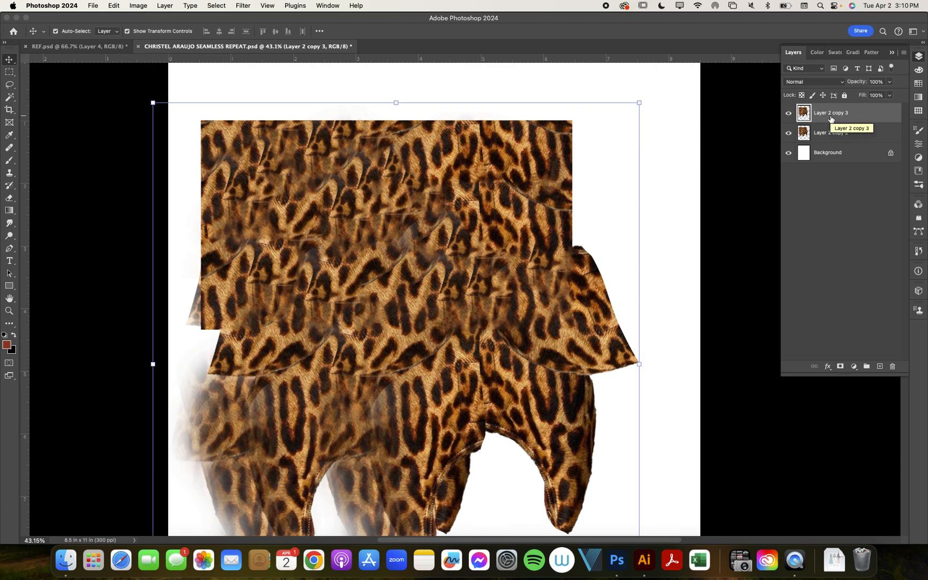
key(super+s)
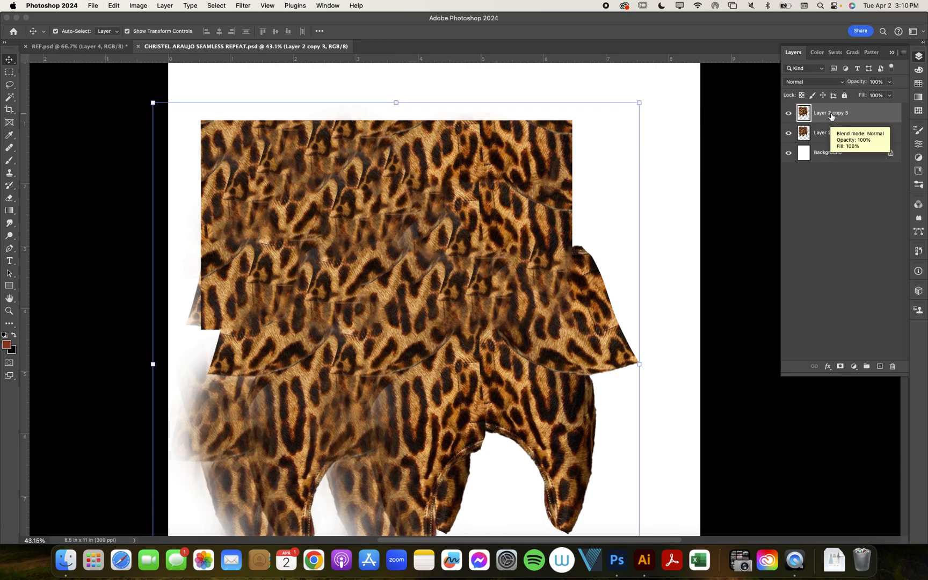
click(255, 11)
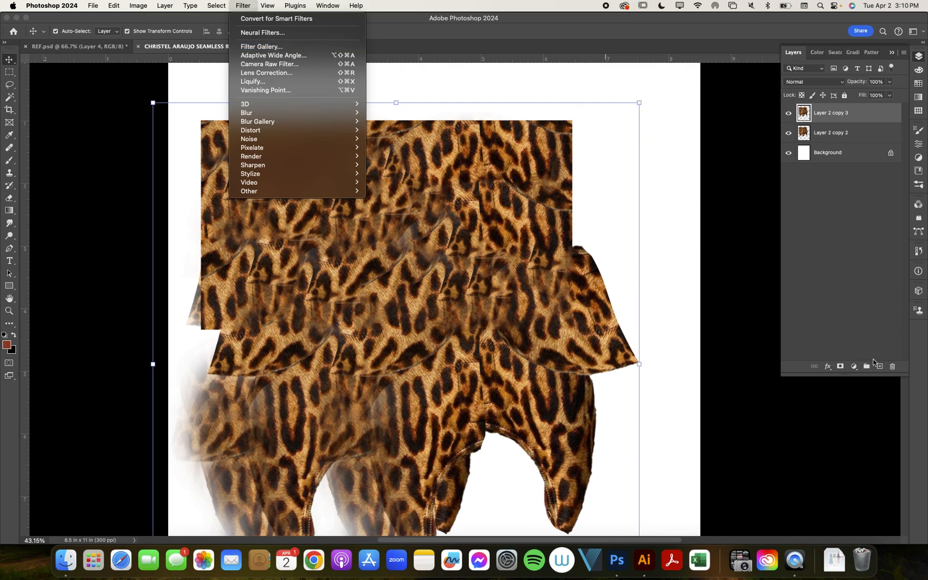
click(859, 216)
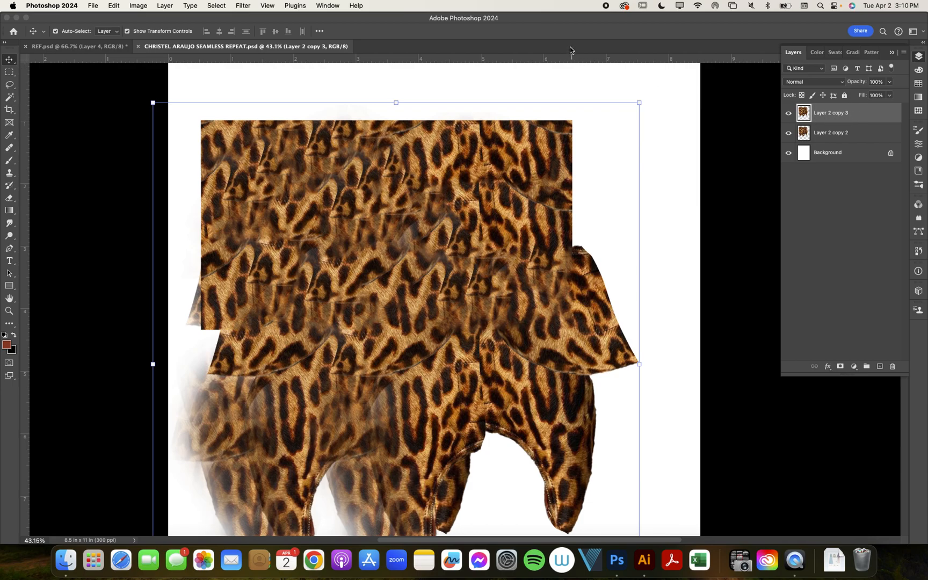
- Open the Filter Gallery for the duplicated leopard layer and set its preview zoom to 50%, showing the pattern area
click(245, 6)
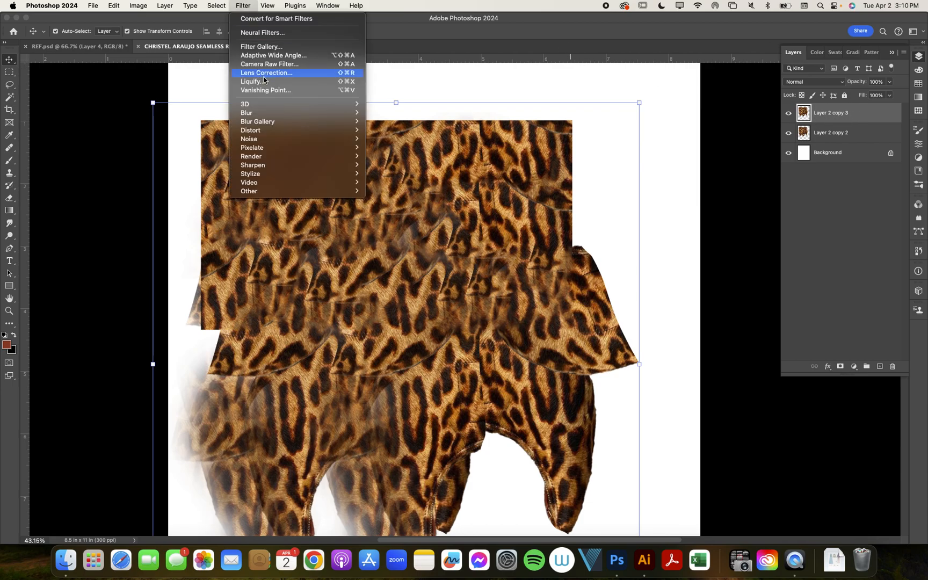
click(286, 47)
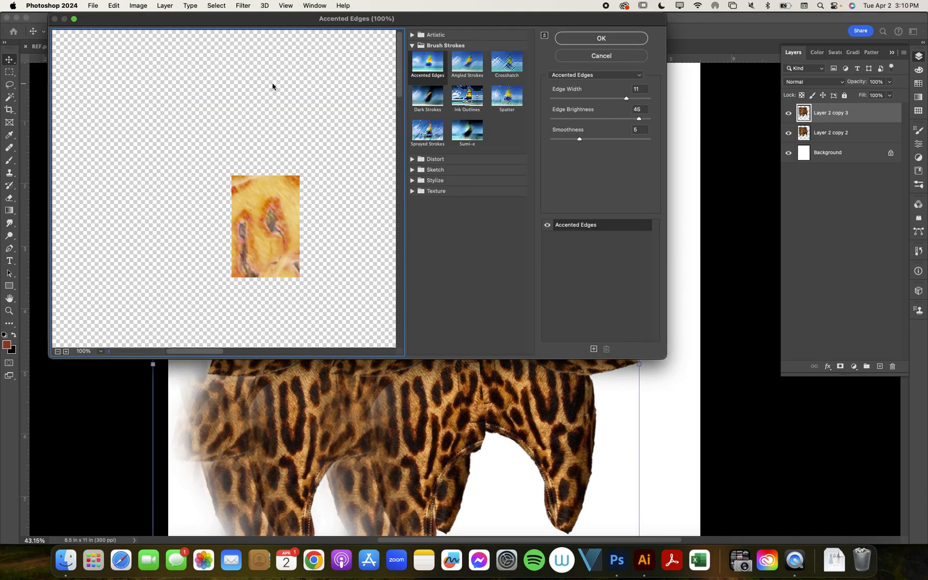
drag(327, 208, 177, 103)
drag(215, 208, 166, 139)
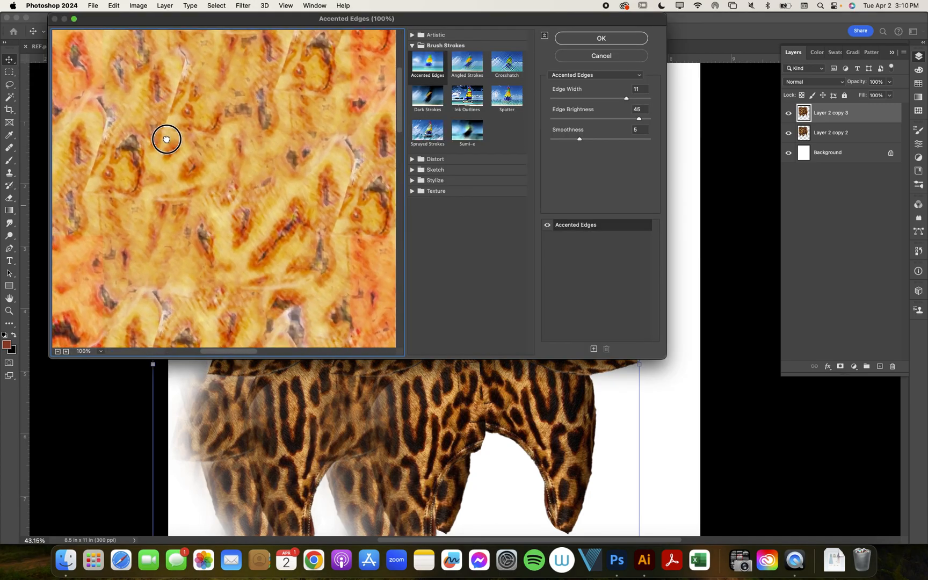
click(101, 352)
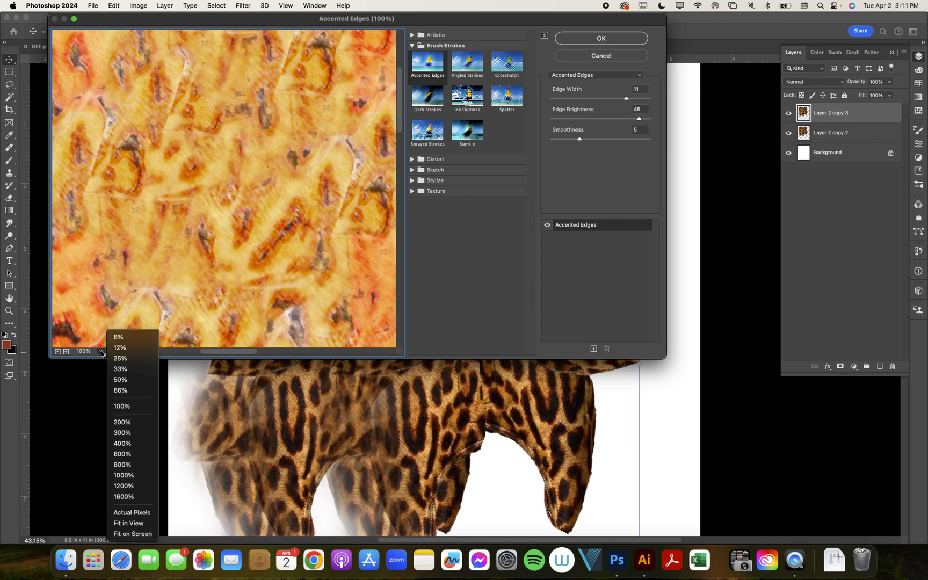
click(124, 381)
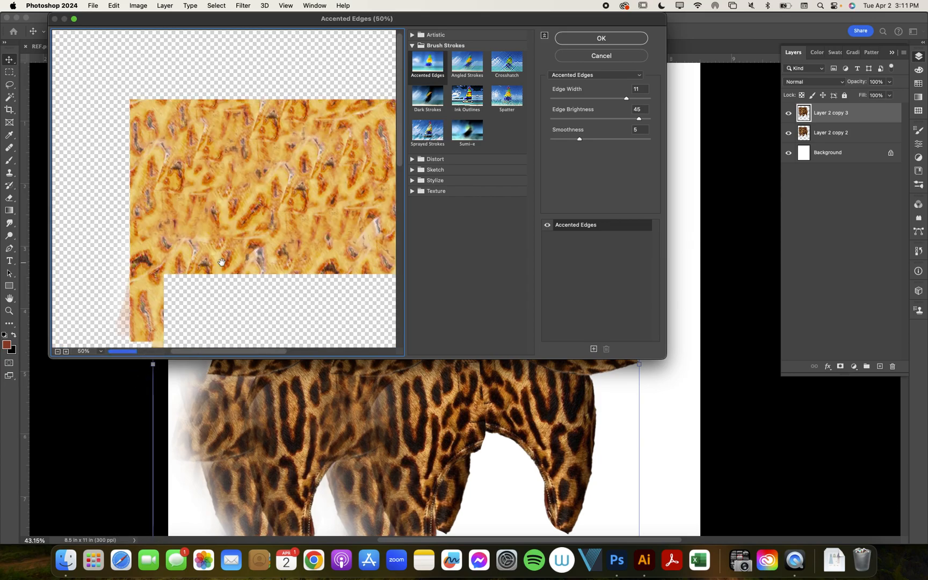
drag(279, 220, 189, 154)
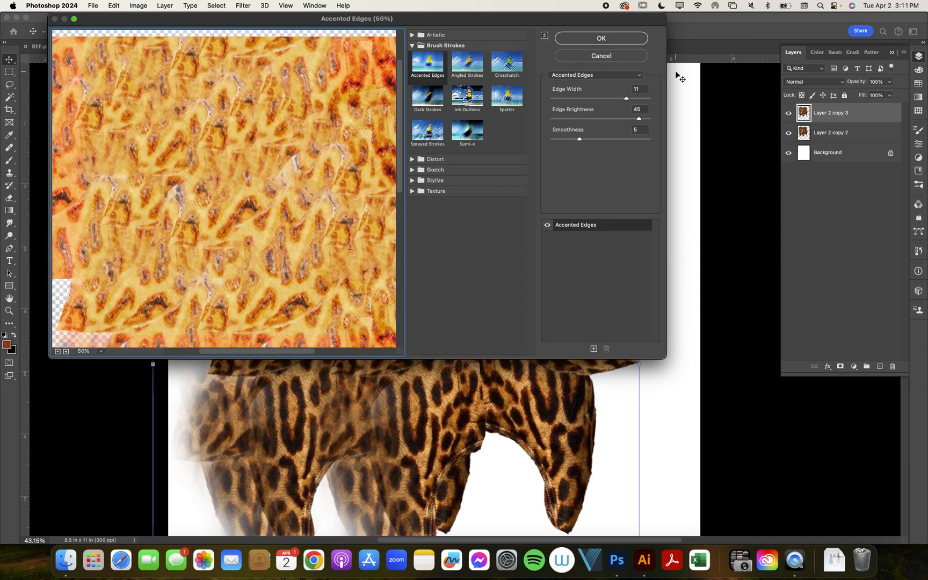
- Preview the Craquelure texture filter and the Crosshatch, Dark Strokes and Ink Outlines brush stroke filters on the duplicated layer
click(411, 181)
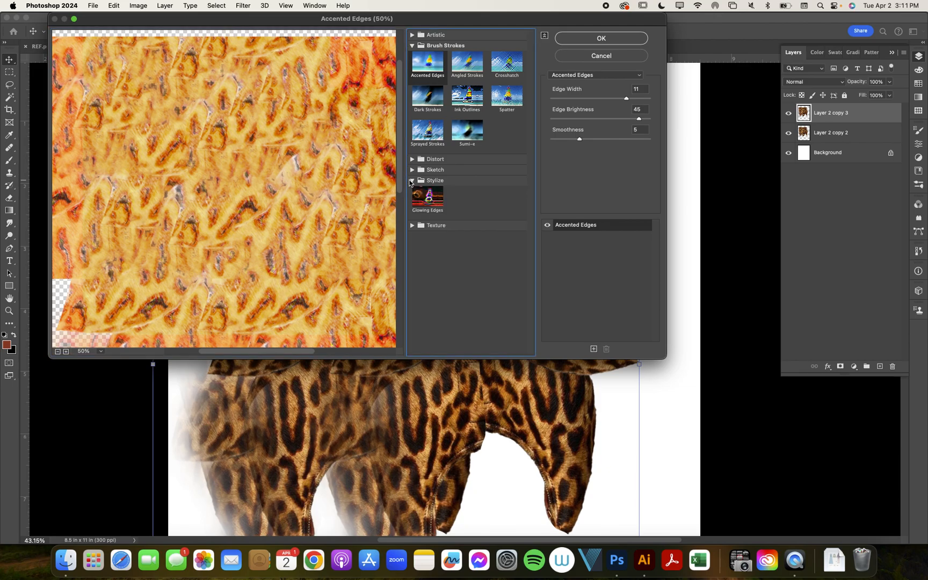
click(413, 226)
click(428, 243)
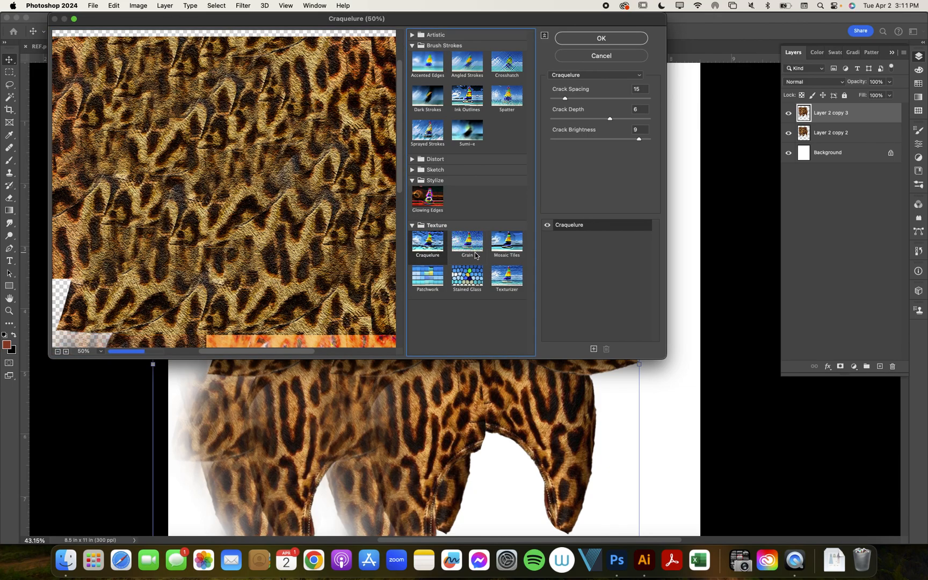
click(508, 68)
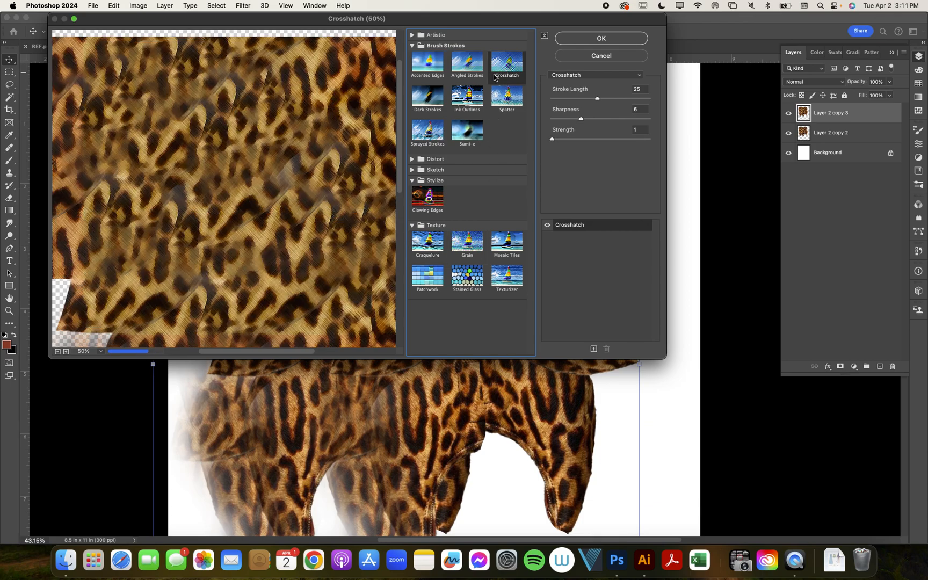
click(428, 104)
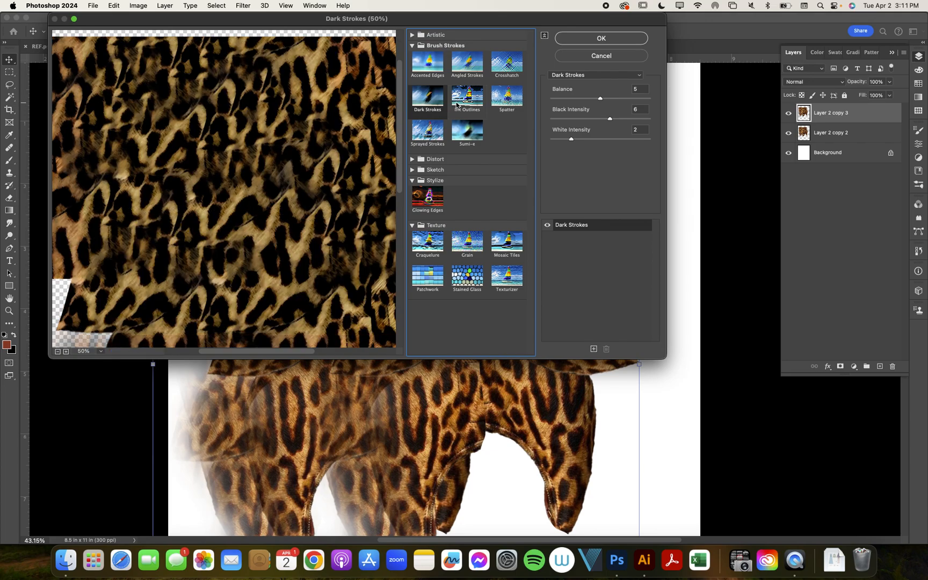
click(462, 106)
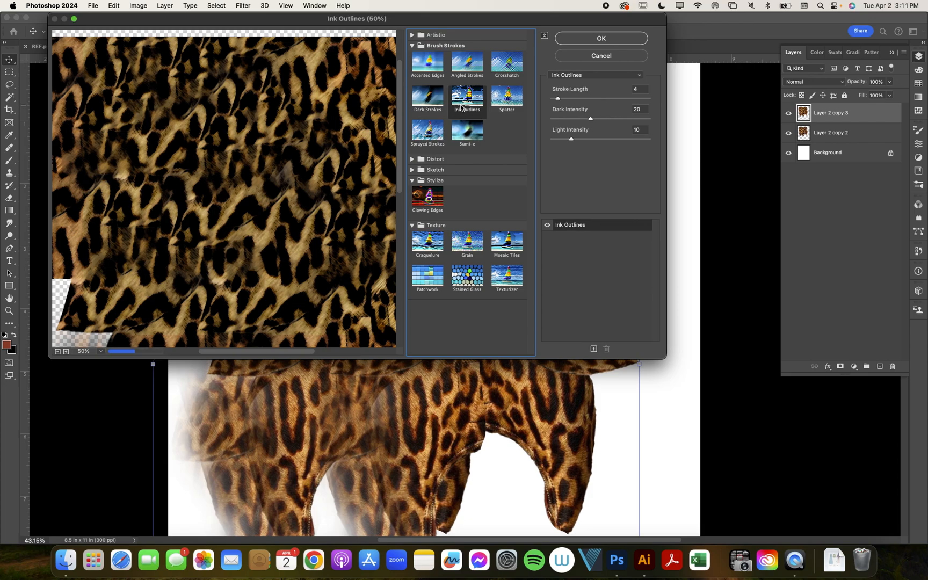
- Apply the Spatter filter to the duplicated leopard layer with Spray Radius 25 and Smoothness 13
click(505, 101)
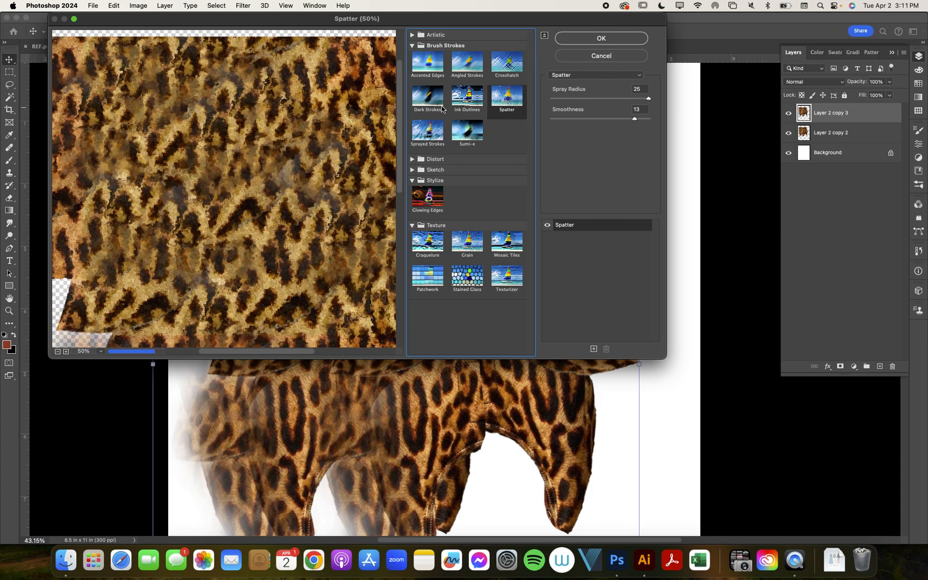
click(597, 39)
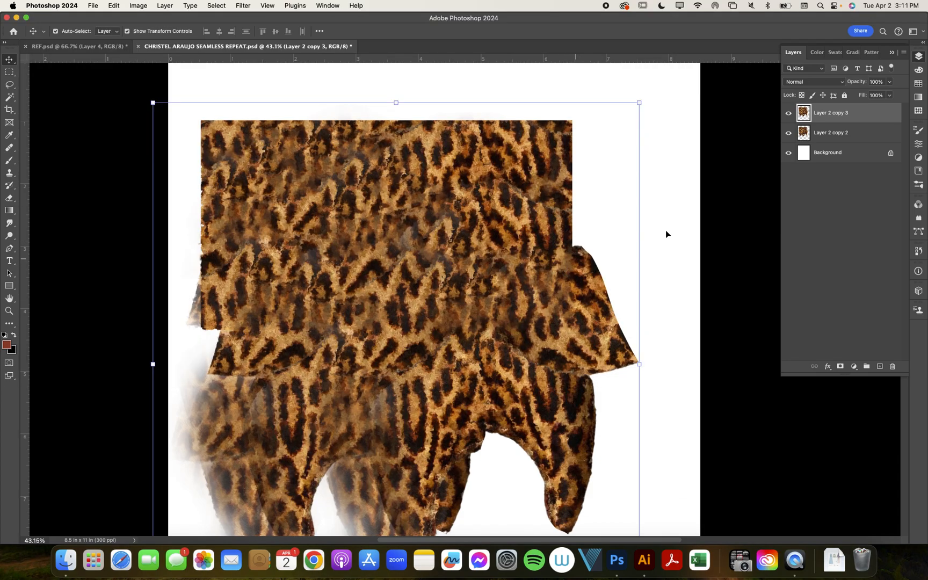
- Compare the spattered pattern with the original by toggling the visibility of the filtered top layer off and on twice
scroll(497, 346, down, 3)
click(788, 113)
click(788, 113)
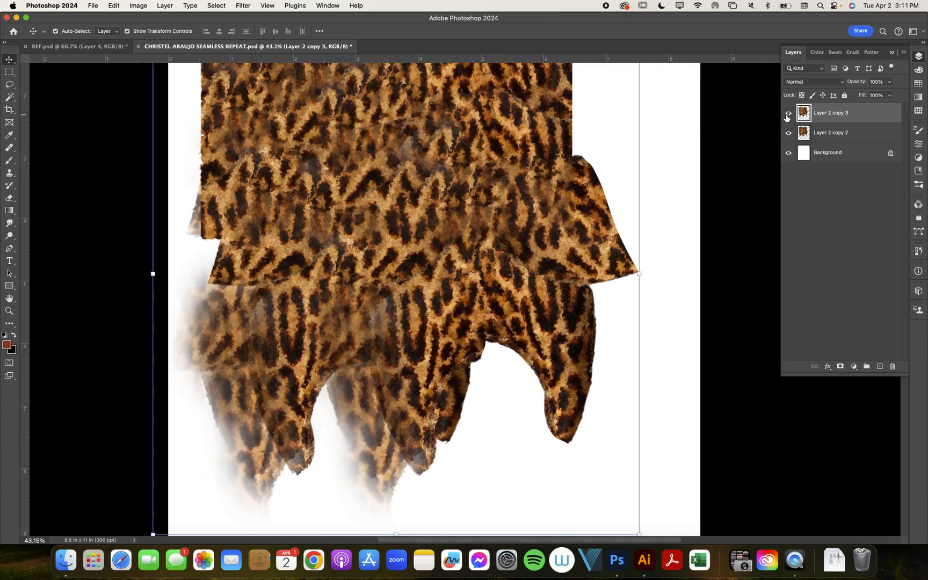
scroll(647, 192, up, 3)
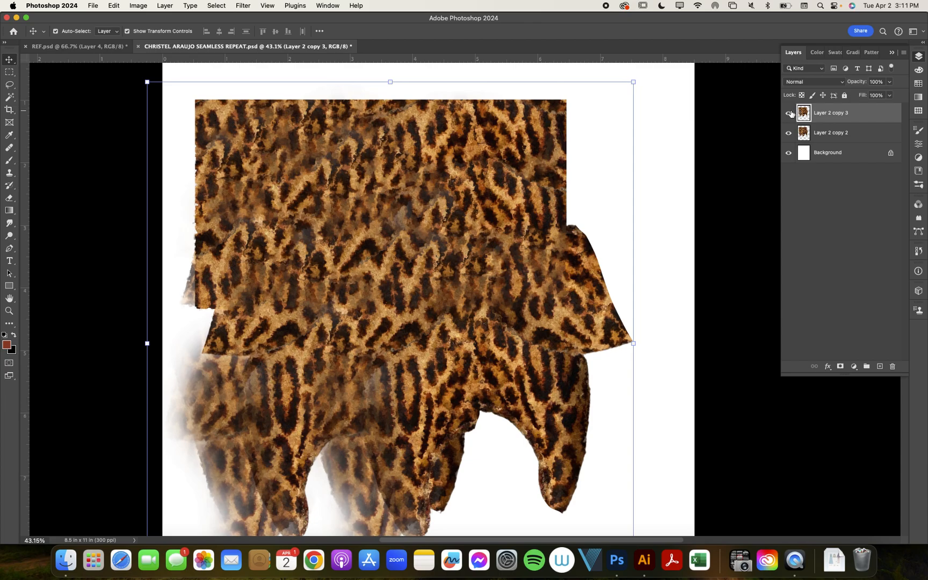
click(789, 113)
click(789, 113)
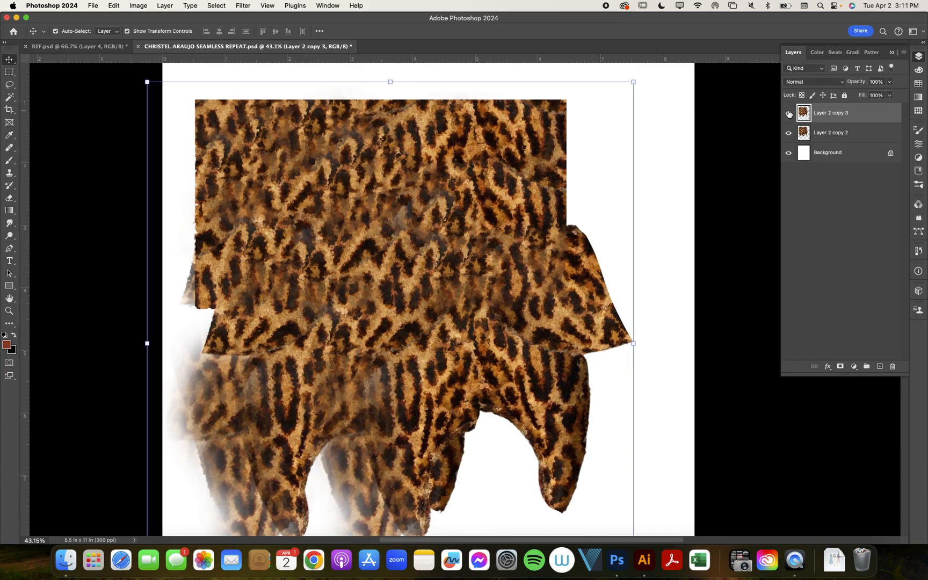